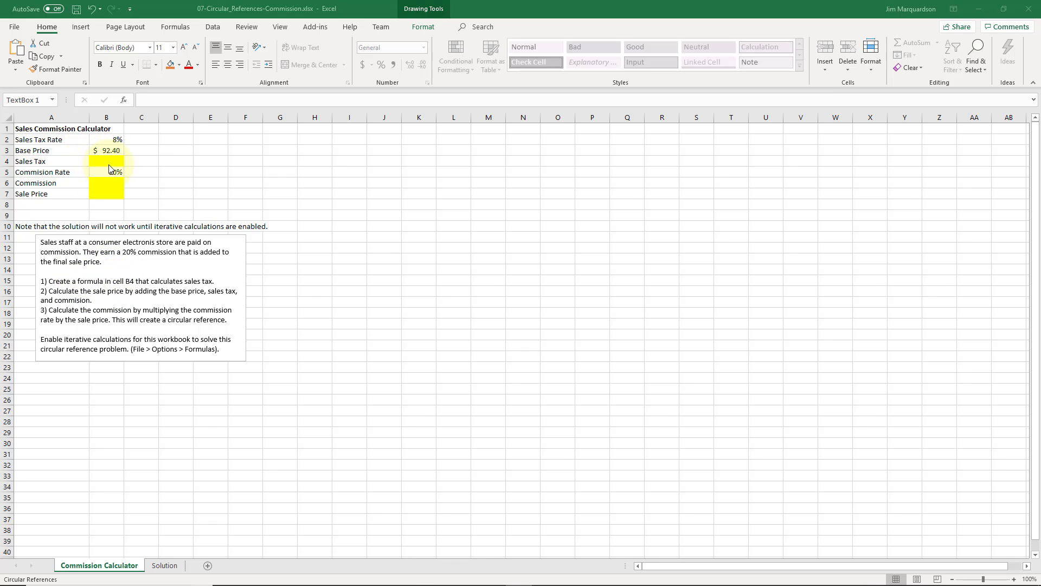
left_click(111, 139)
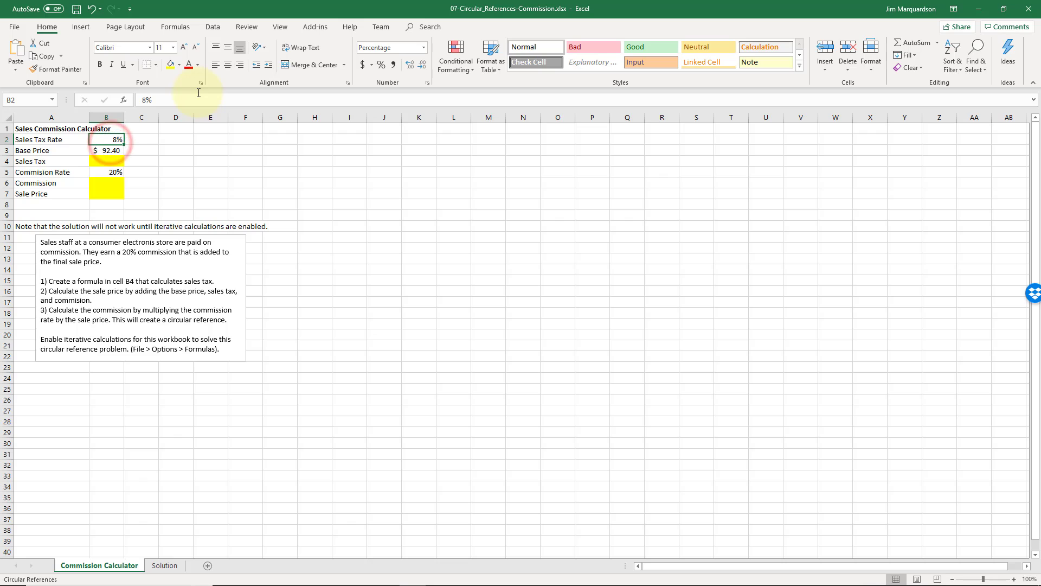
key("Left")
key("Down")
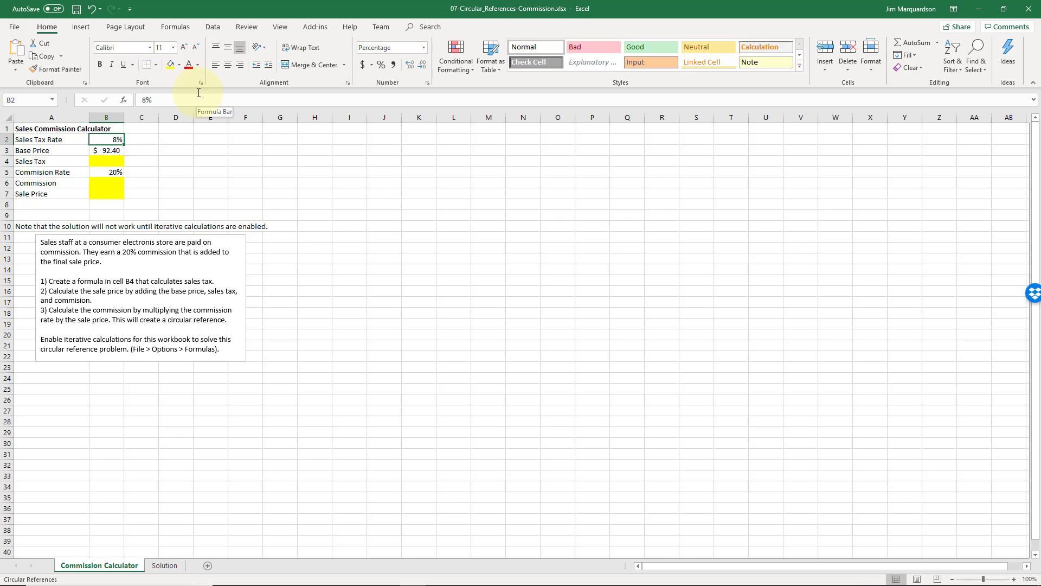
key("Right")
key("Left")
key("Right")
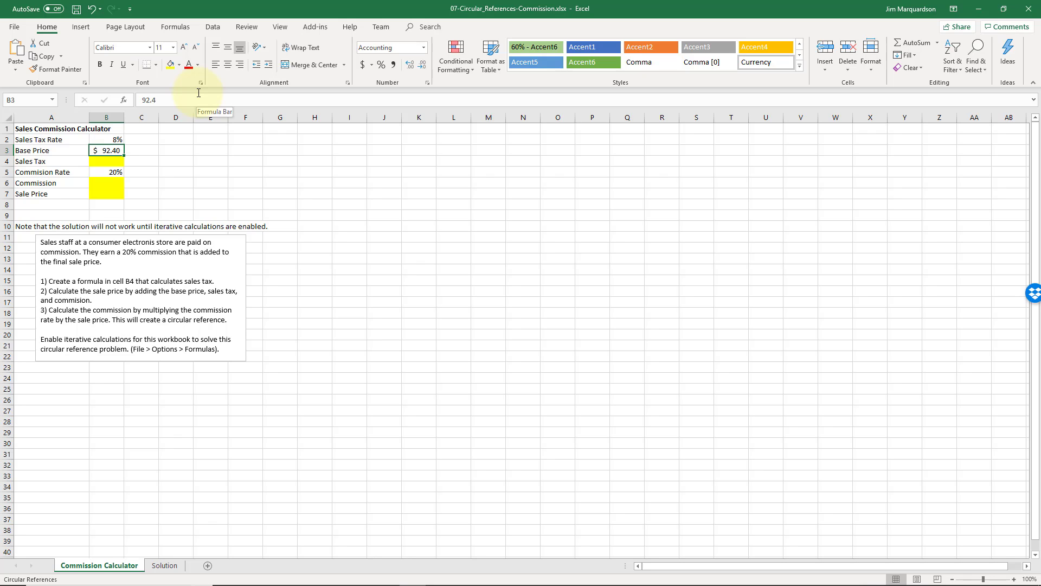
Calculate the sales tax in cell B4 by multiplying the base price by the tax rate with =B3*B2.
key("Down")
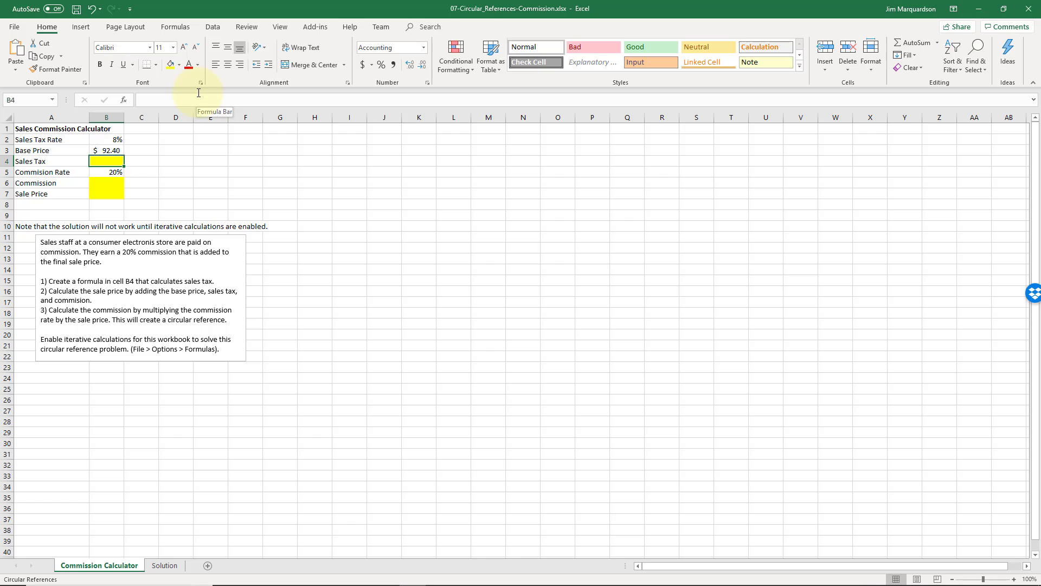
type("=")
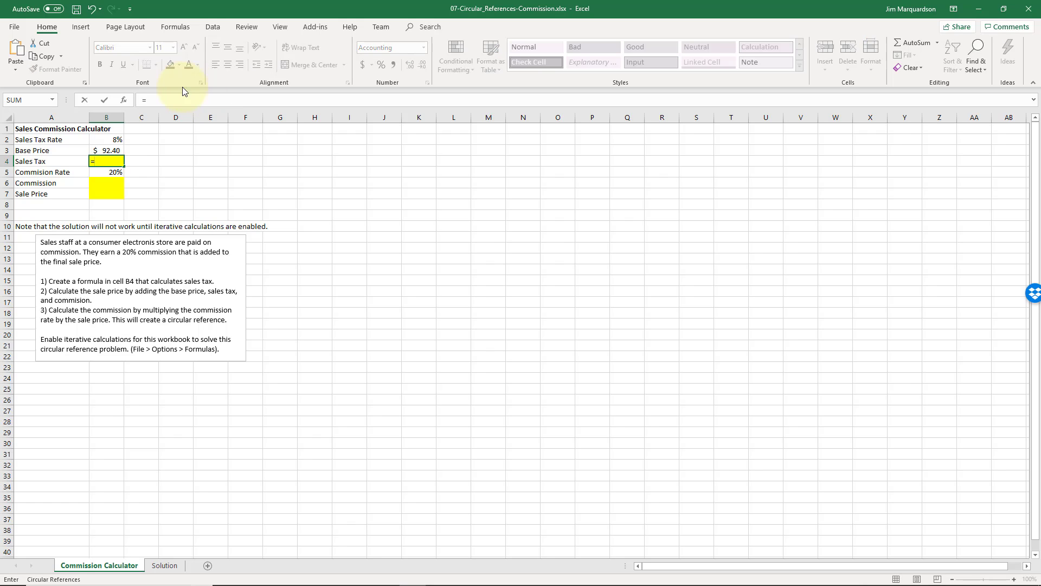
left_click(108, 150)
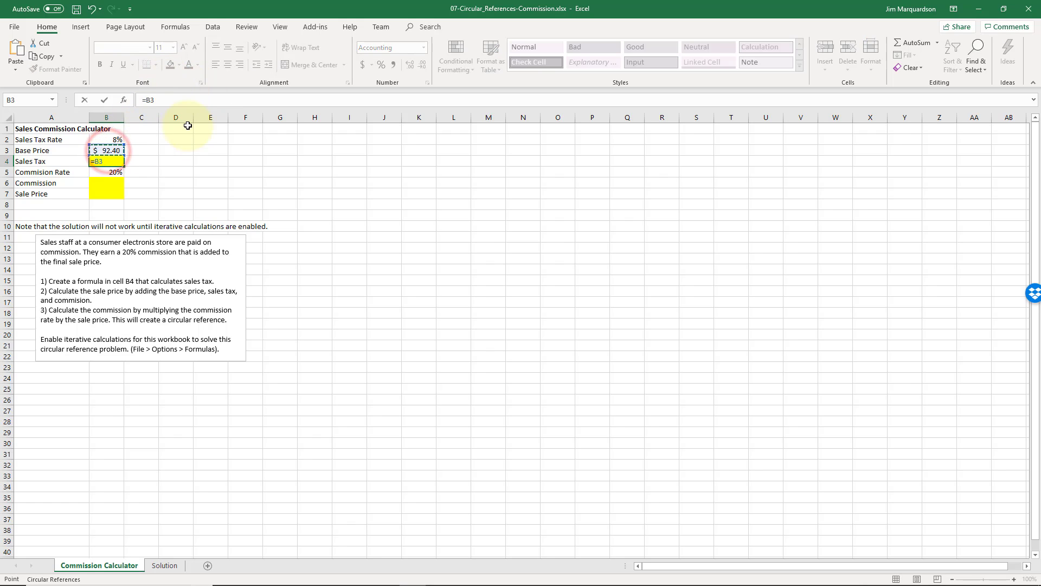
type("*")
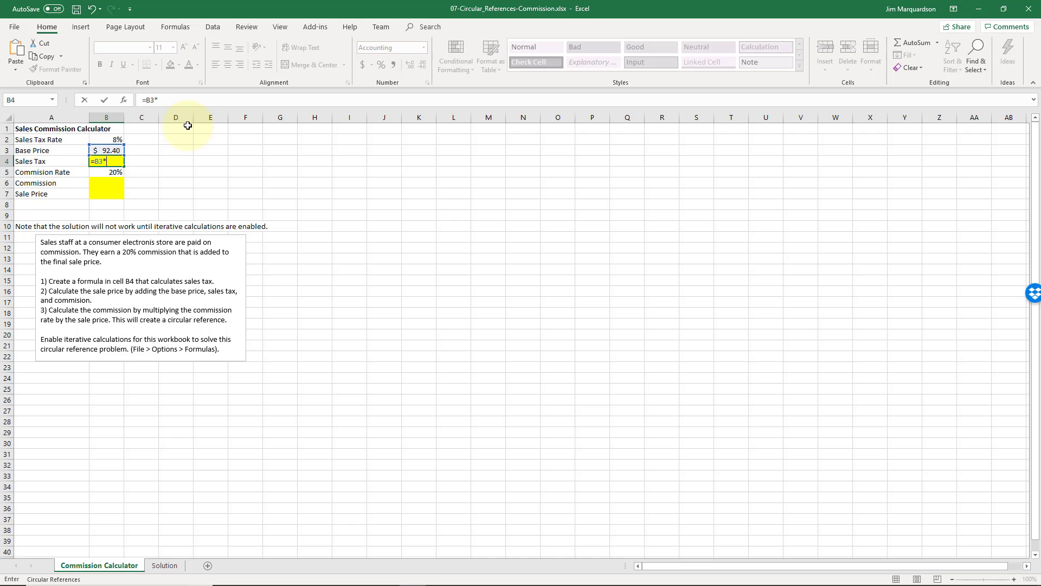
left_click(118, 141)
key("Return")
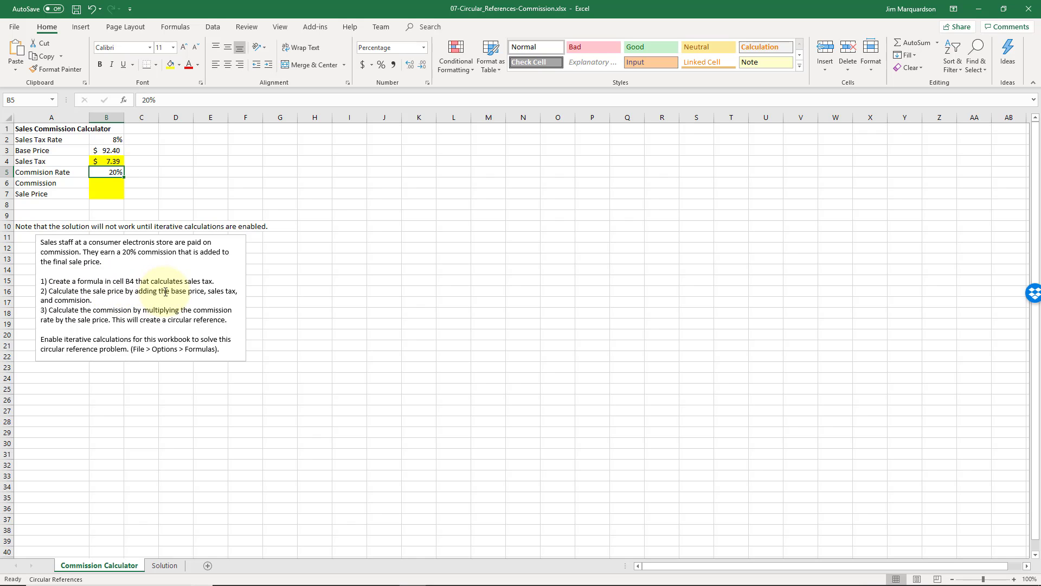
Calculate the sale price in cell B7 as base price plus sales tax plus commission with =B3+B4+B6.
left_click(107, 191)
type("=")
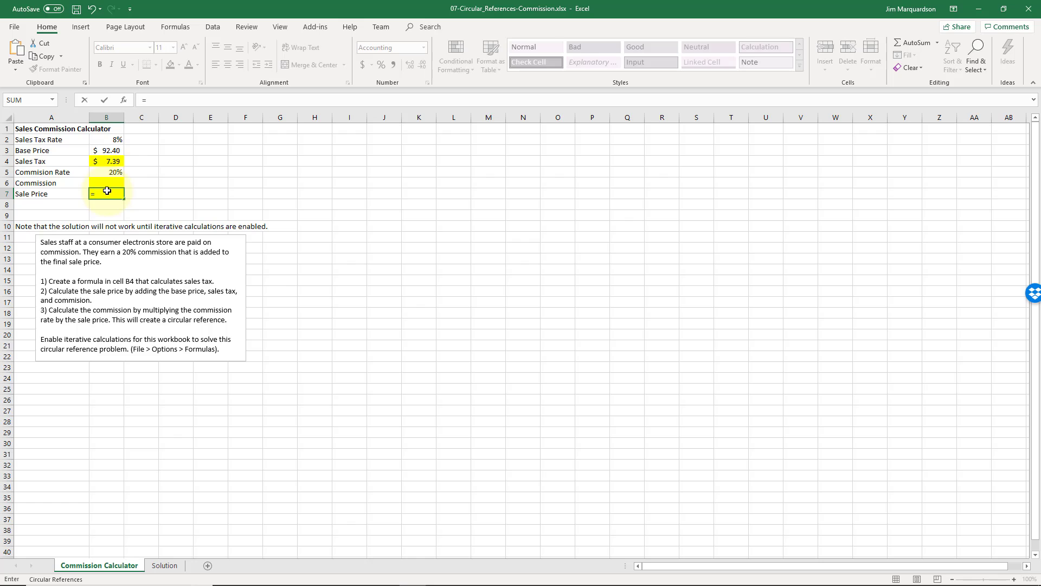
left_click(111, 149)
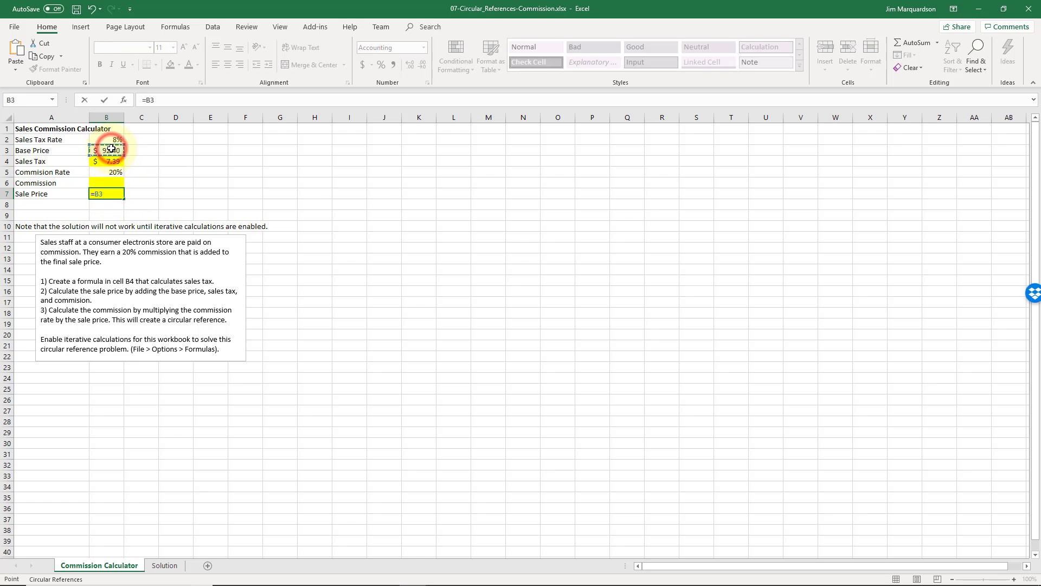
type("+")
left_click(97, 158)
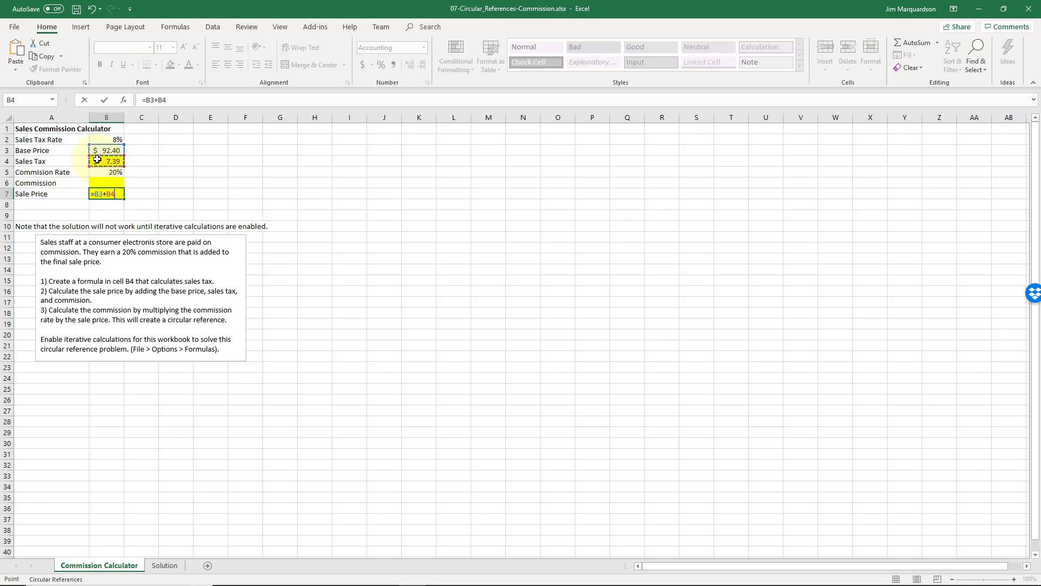
type("+")
left_click(103, 182)
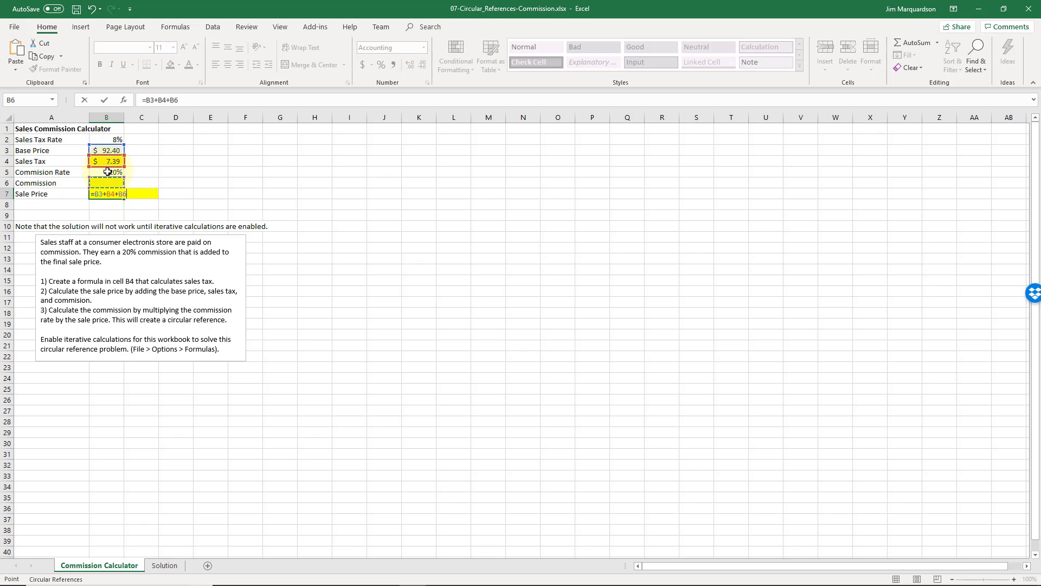
key("Return")
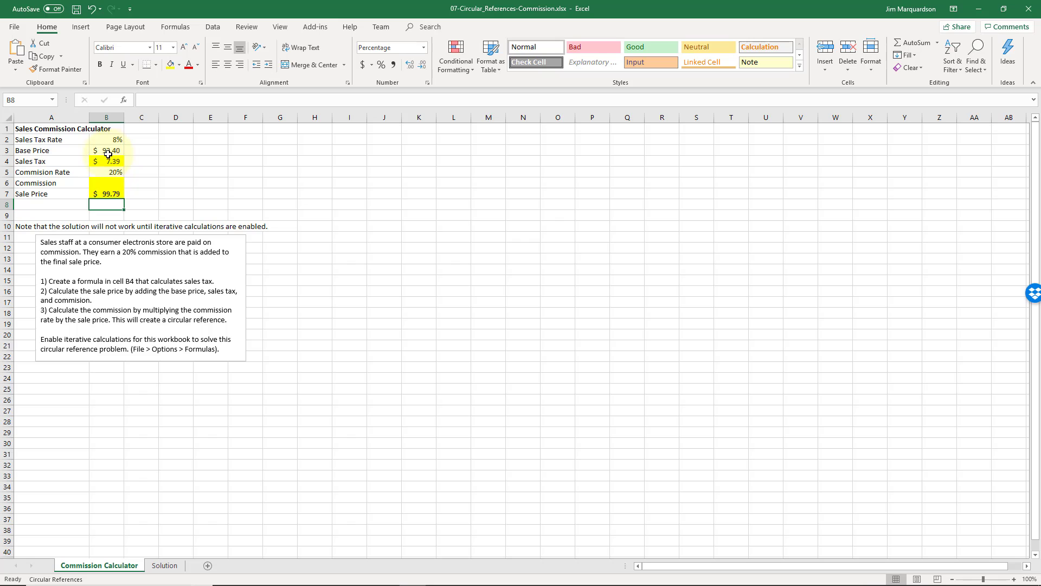
Calculate the commission in cell B6 by multiplying the commission rate by the sale price with =B5*B7.
left_click(106, 179)
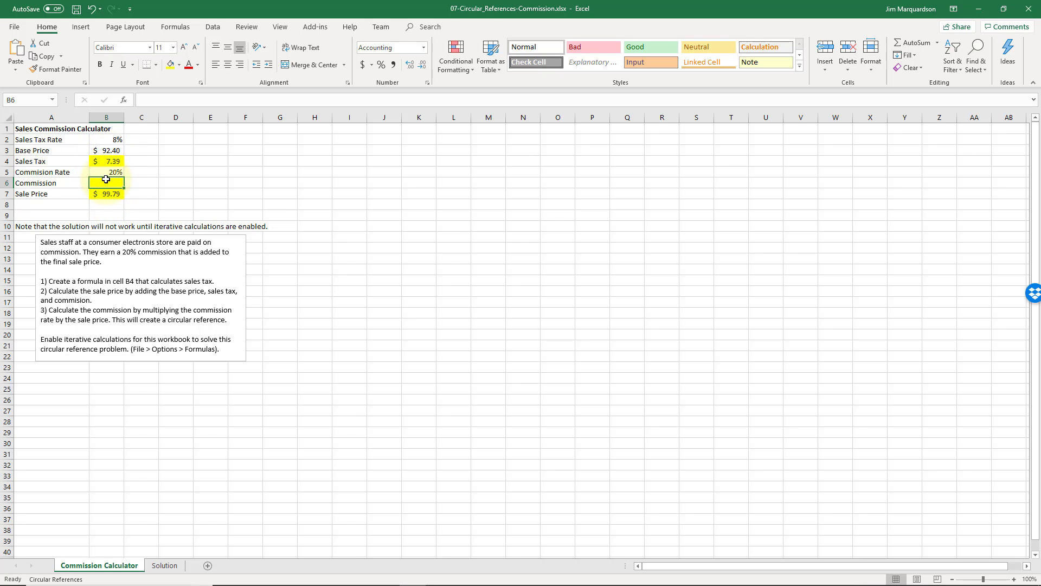
type("=")
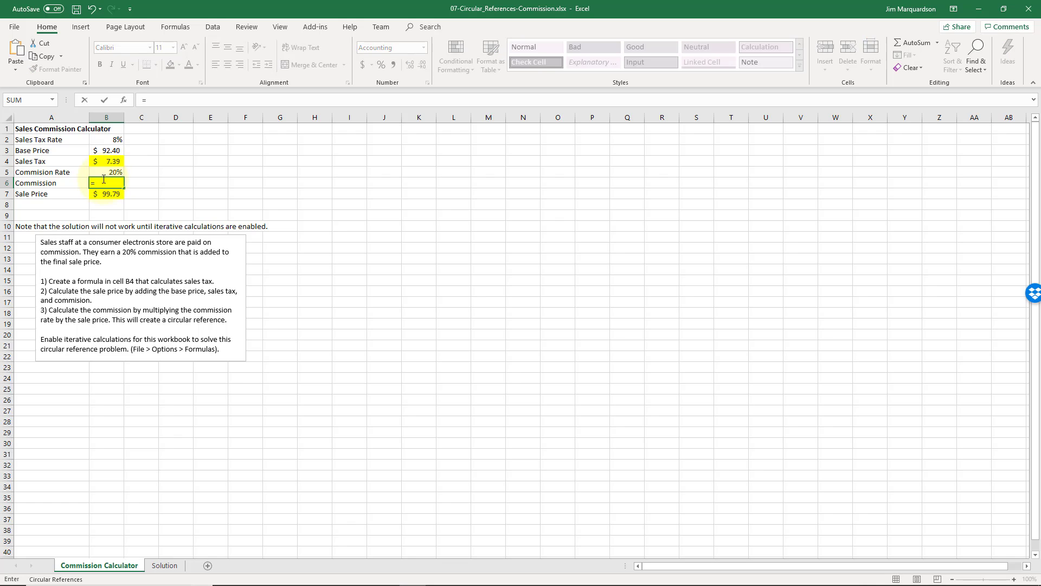
left_click(103, 172)
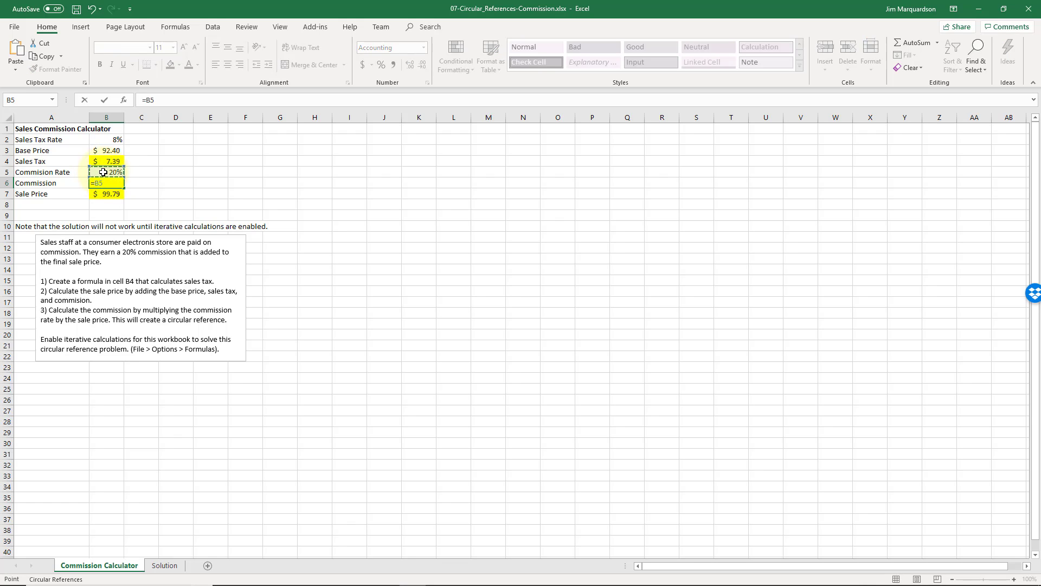
type("*")
left_click(107, 194)
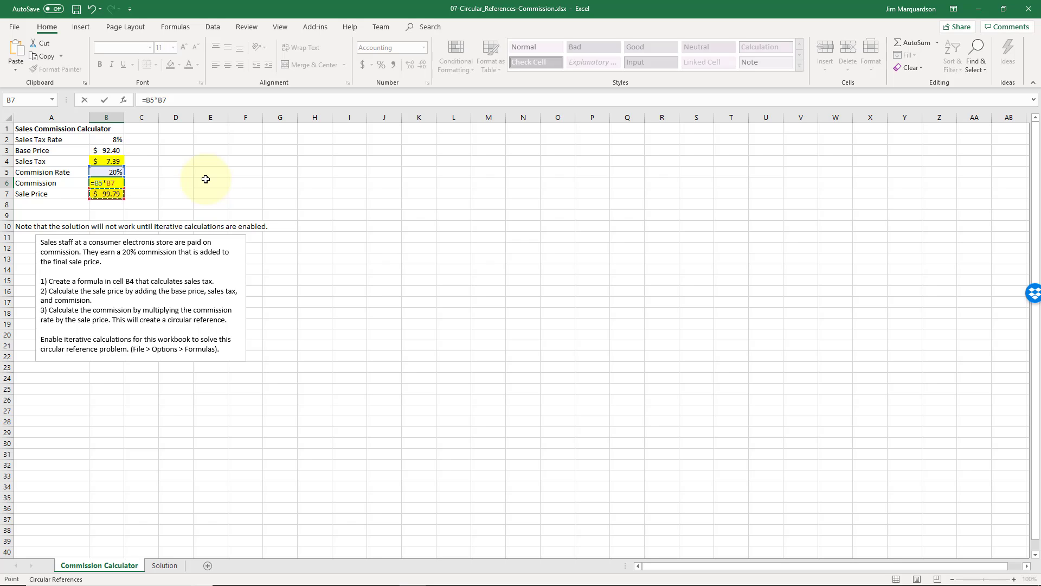
key("Return")
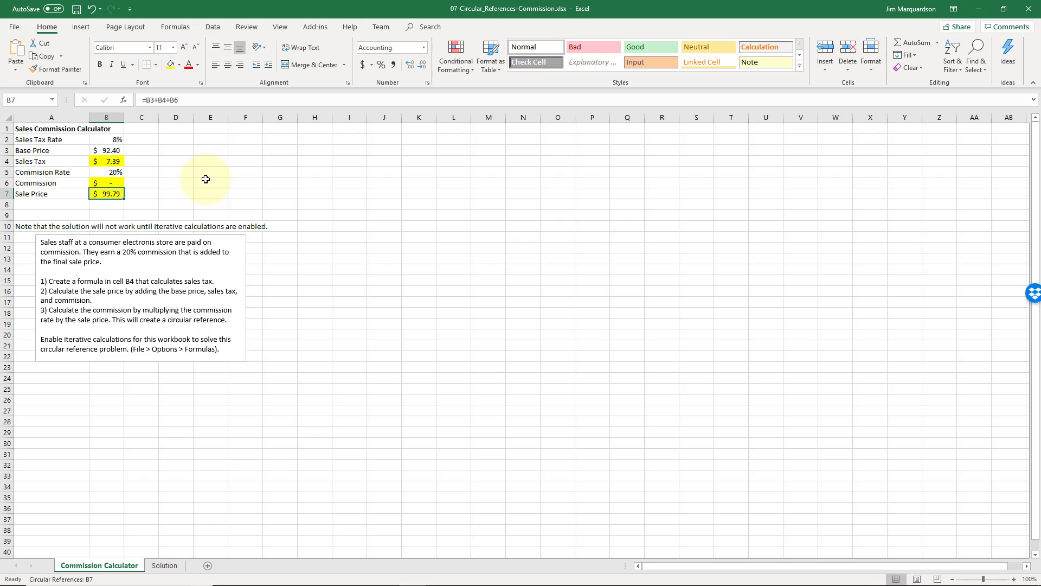
Examine how the commission formula in B6 and the sale price formula in B7 refer to each other.
left_click(113, 182)
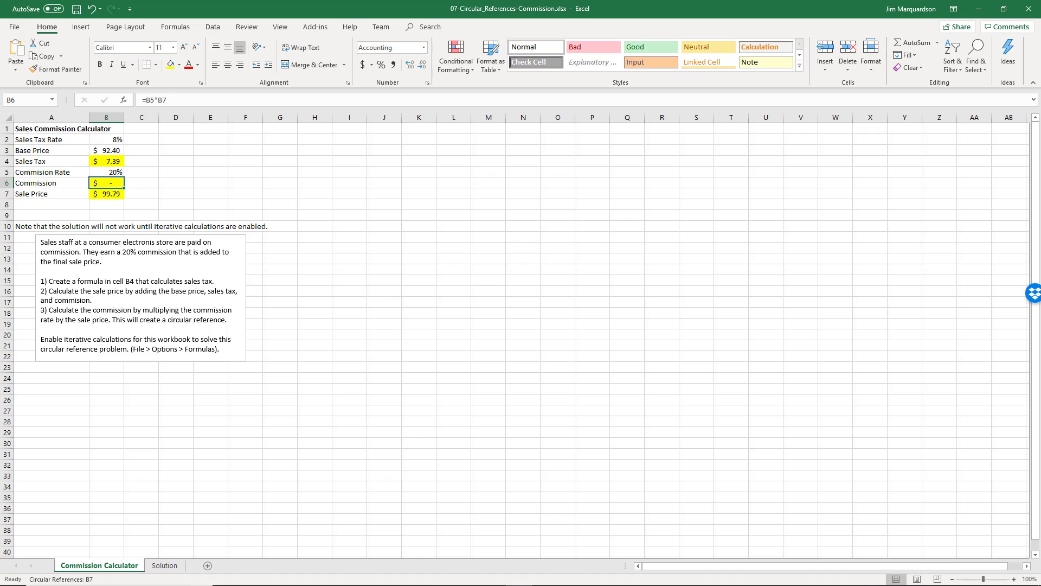
left_click(293, 186)
left_click(44, 130)
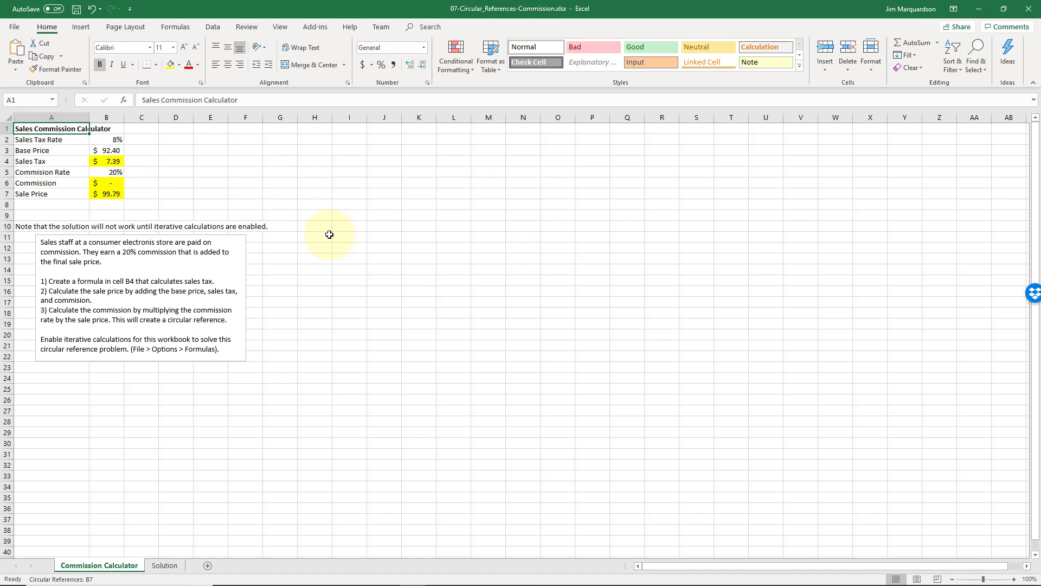
key("Down")
key("Down")
key("Down")
key("Down")
key("Down")
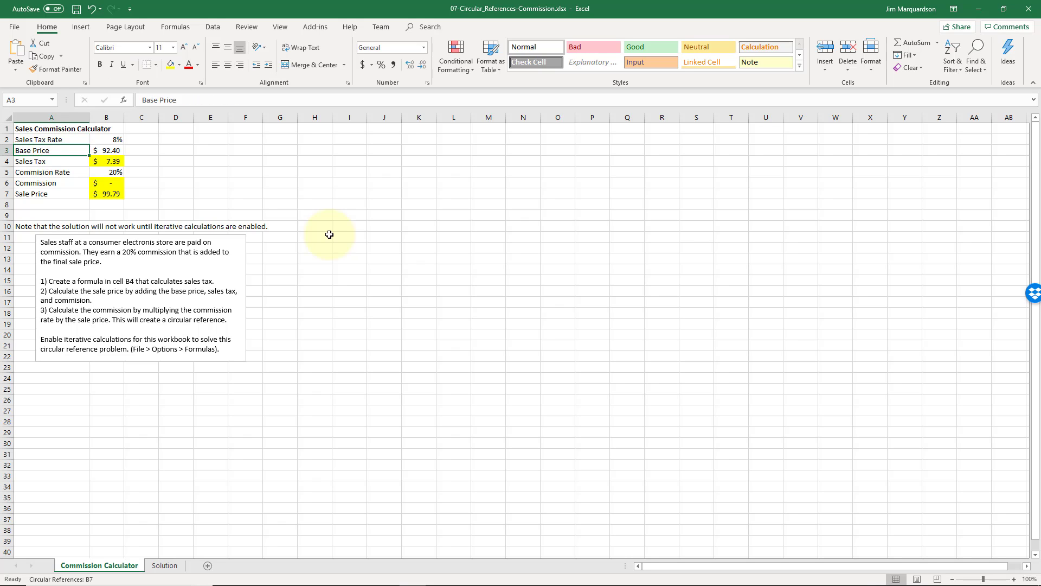
key("Right")
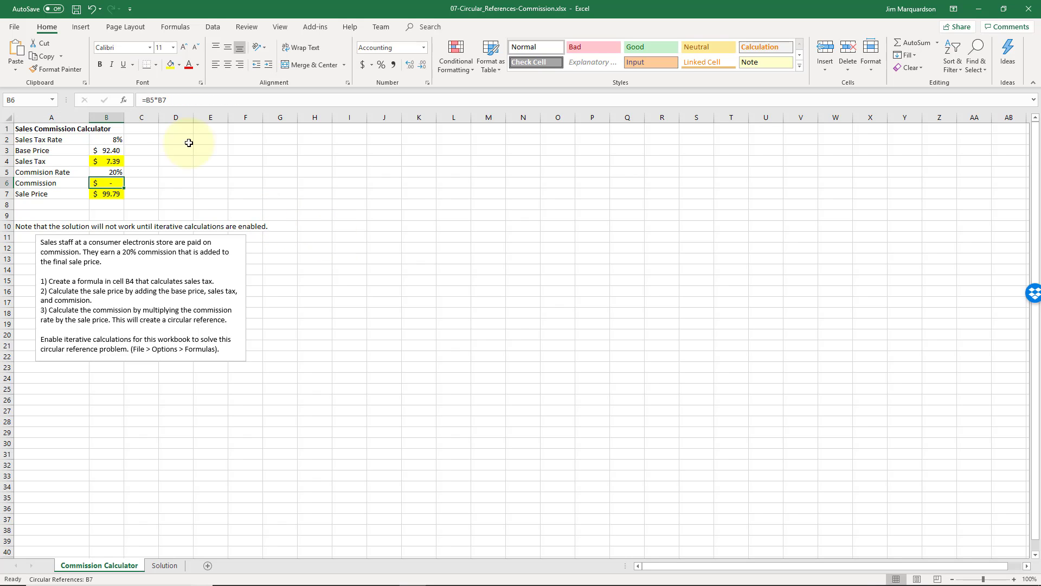
left_click(167, 99)
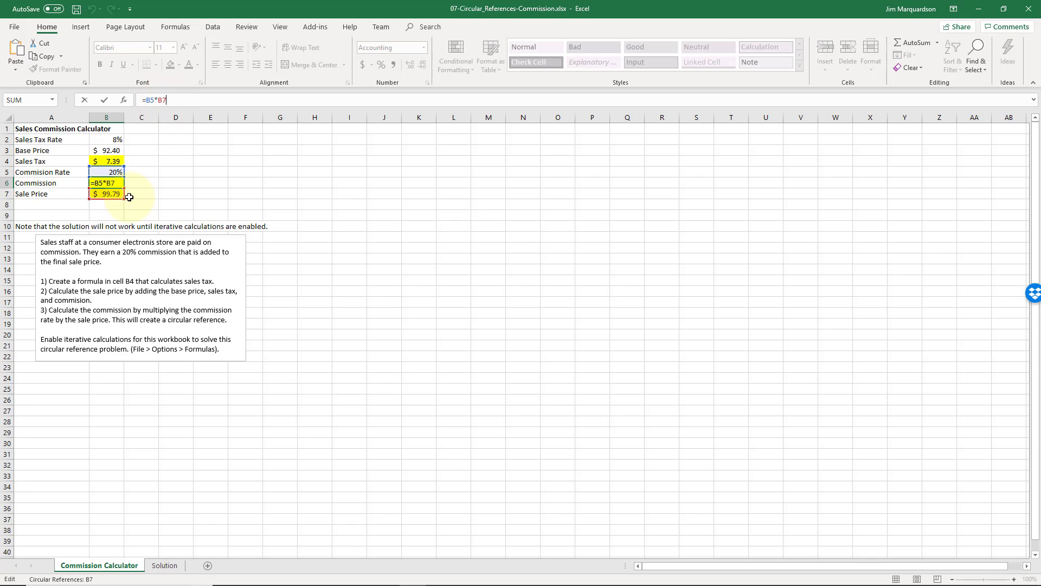
key("Return")
key("Up")
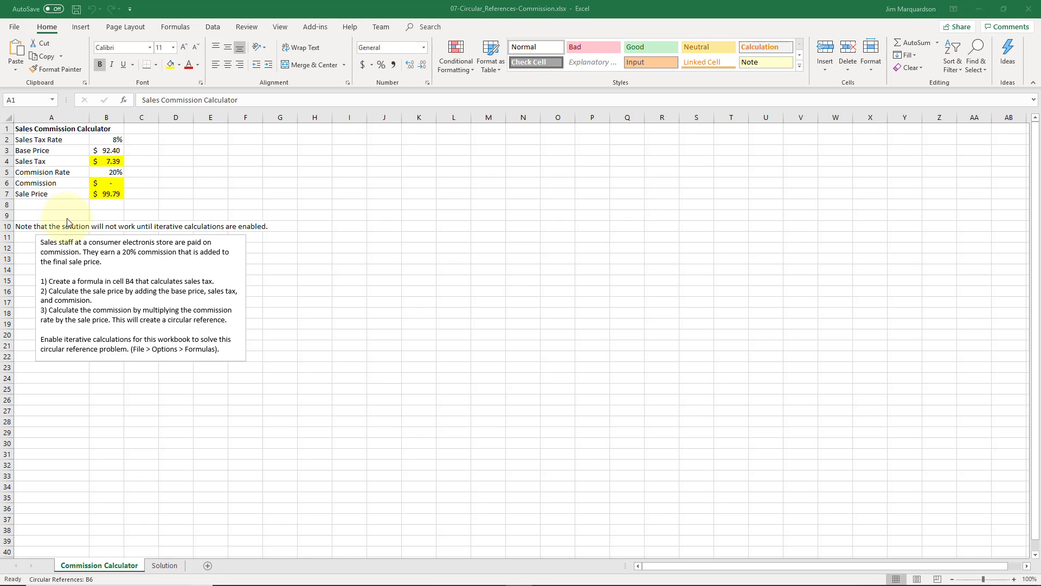
left_click(113, 197)
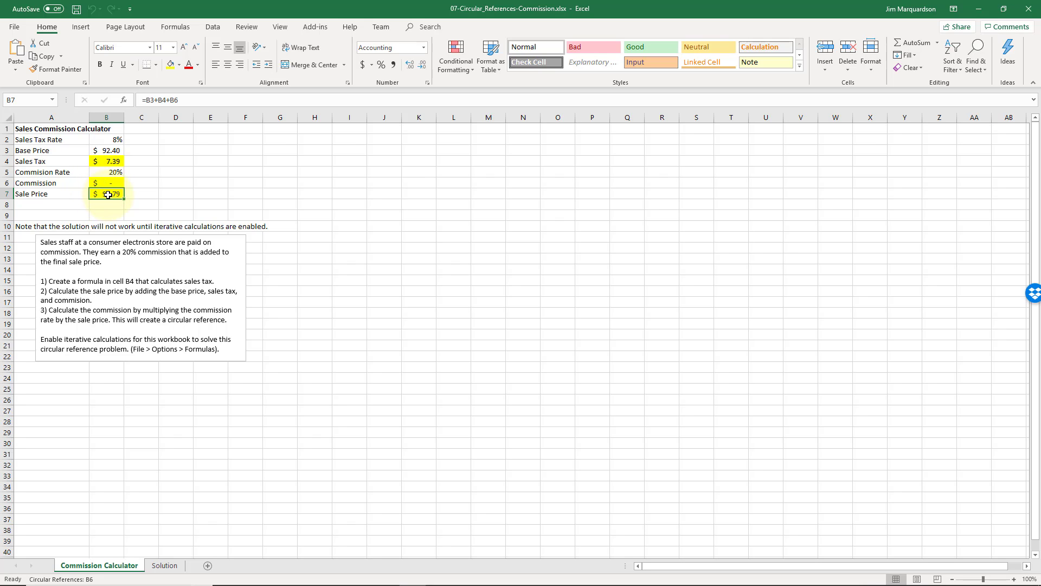
left_click(46, 131)
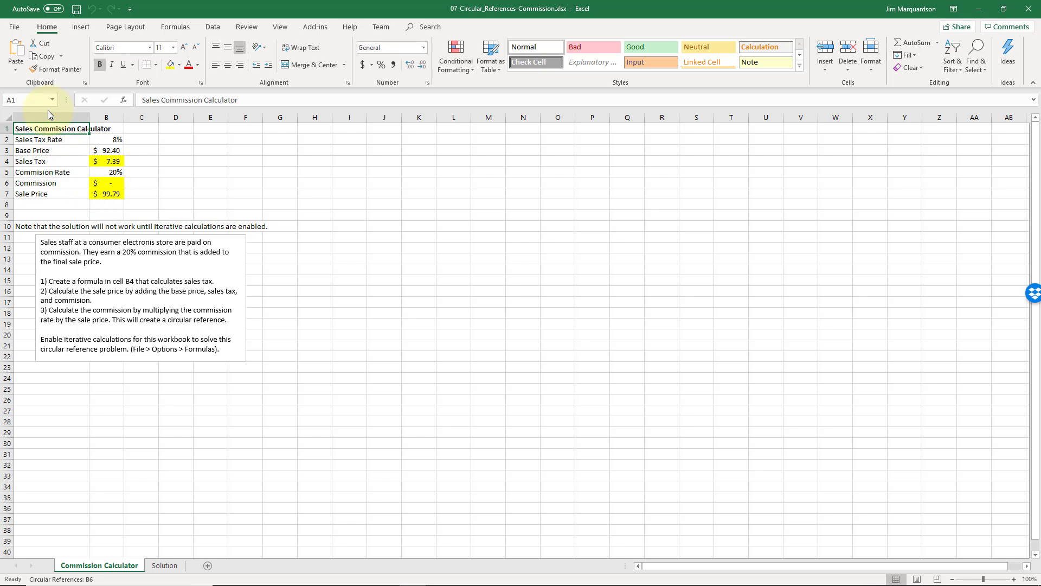
key("Down")
key("Right")
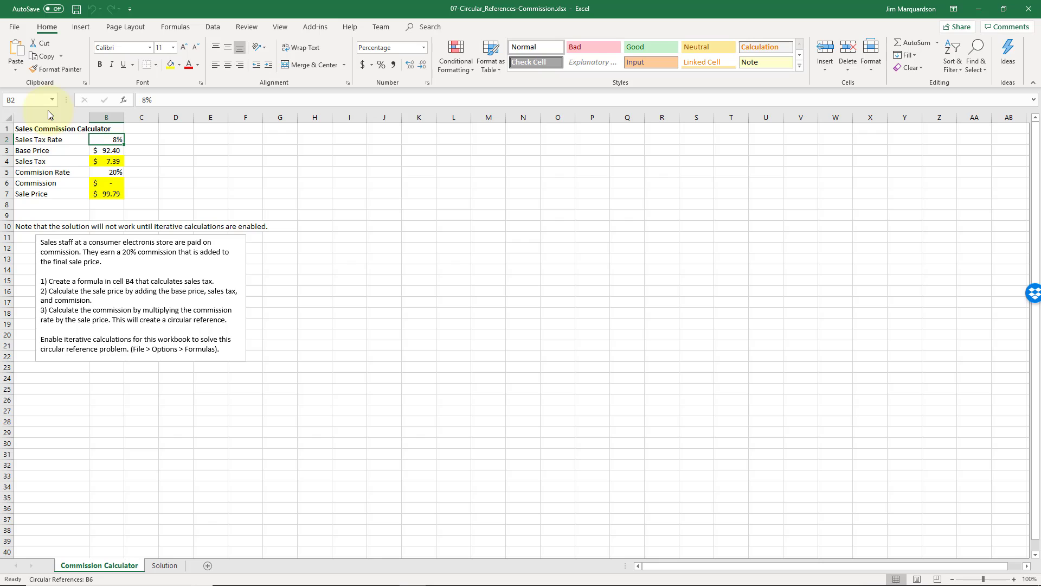
key("Left")
key("Up")
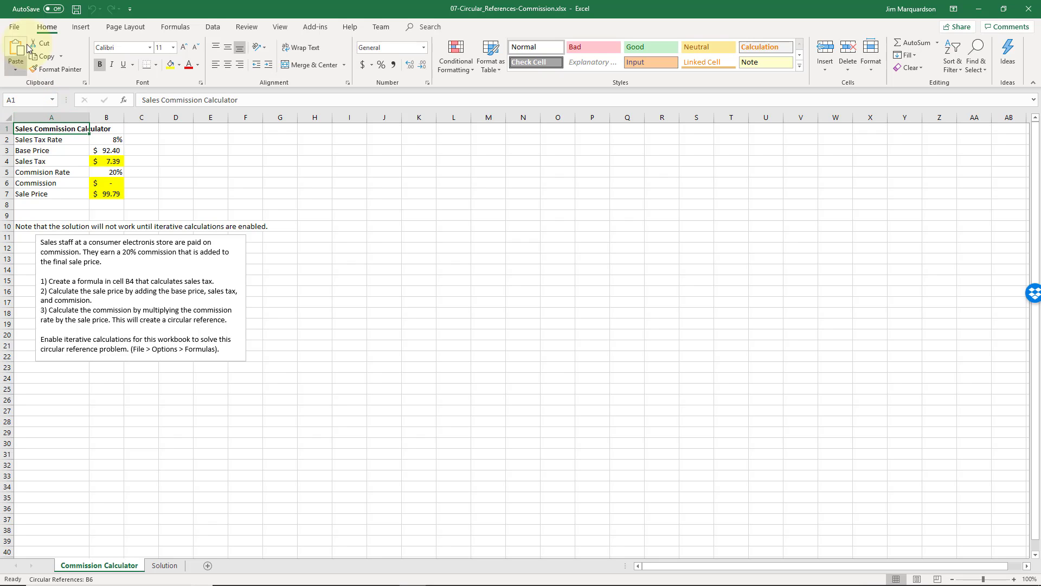
Enable iterative calculation in the formula options and check the recalculated commission in cell B6.
left_click(16, 27)
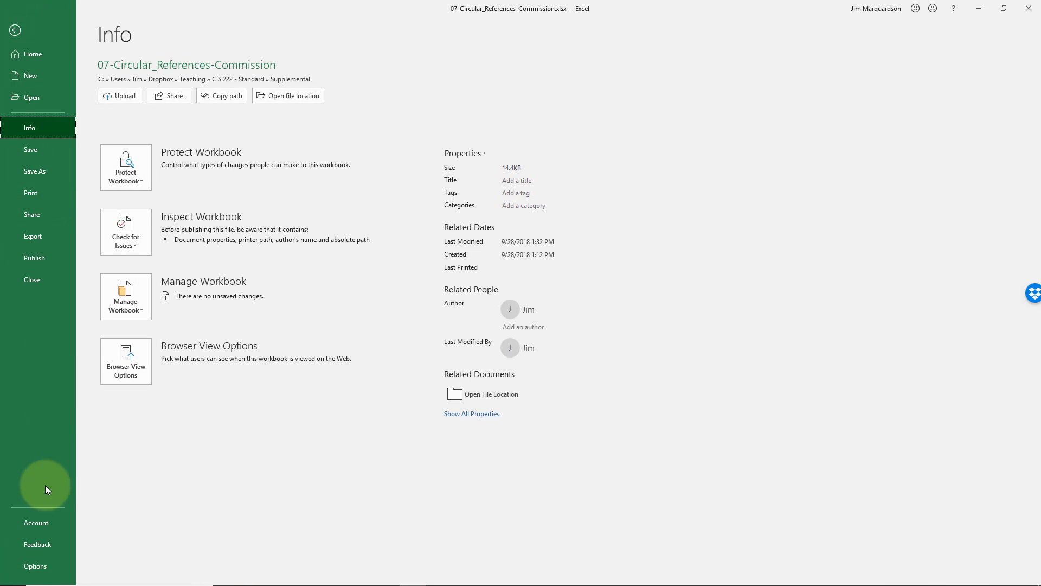
left_click(51, 566)
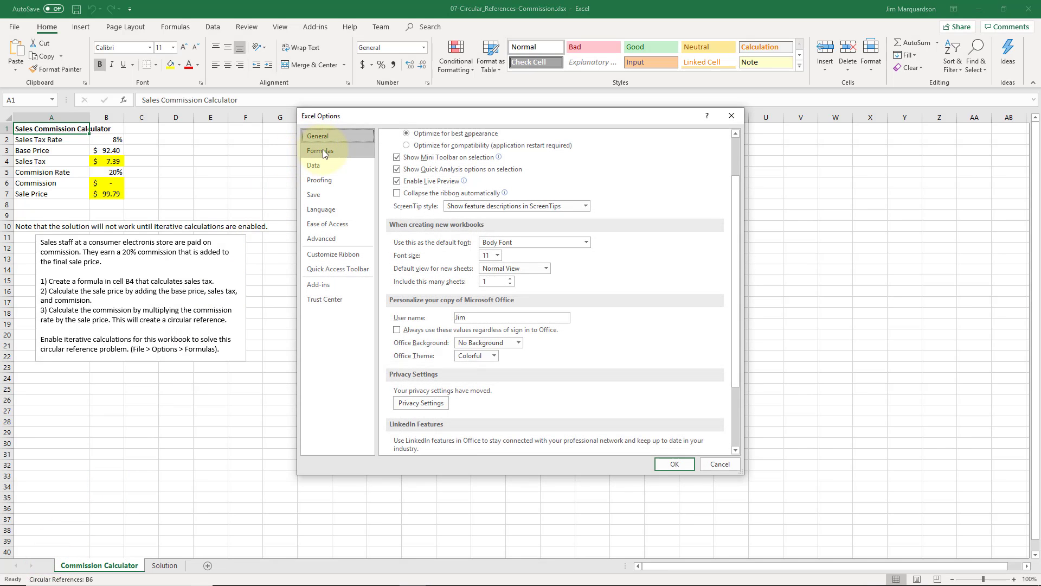
left_click(326, 151)
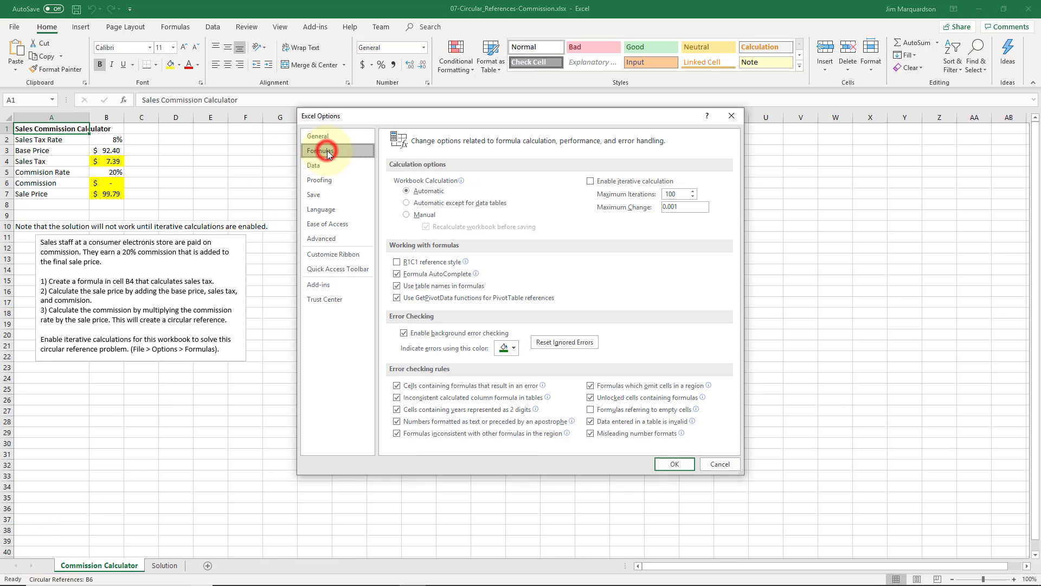
left_click(591, 182)
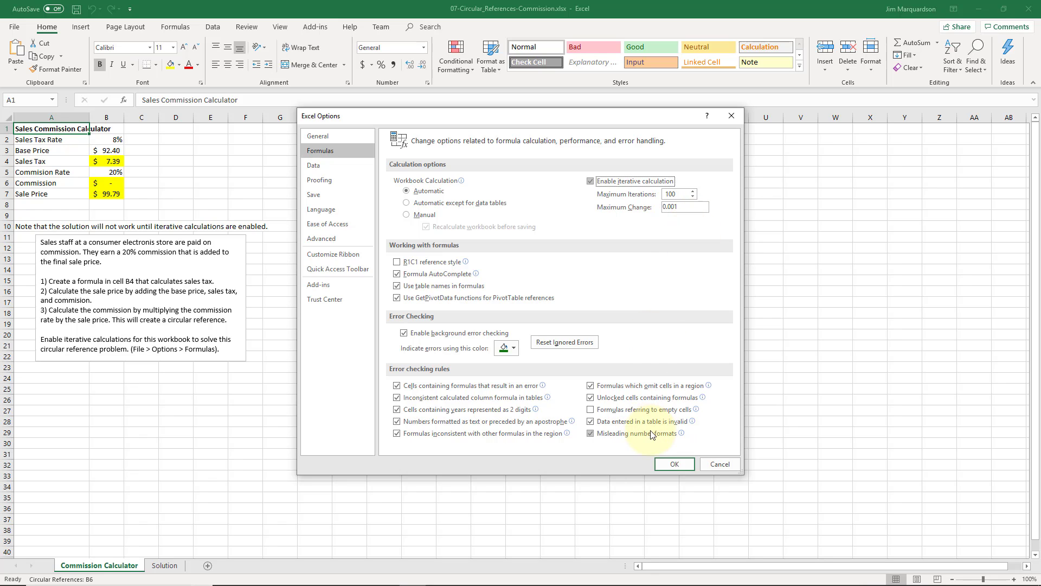
left_click(675, 464)
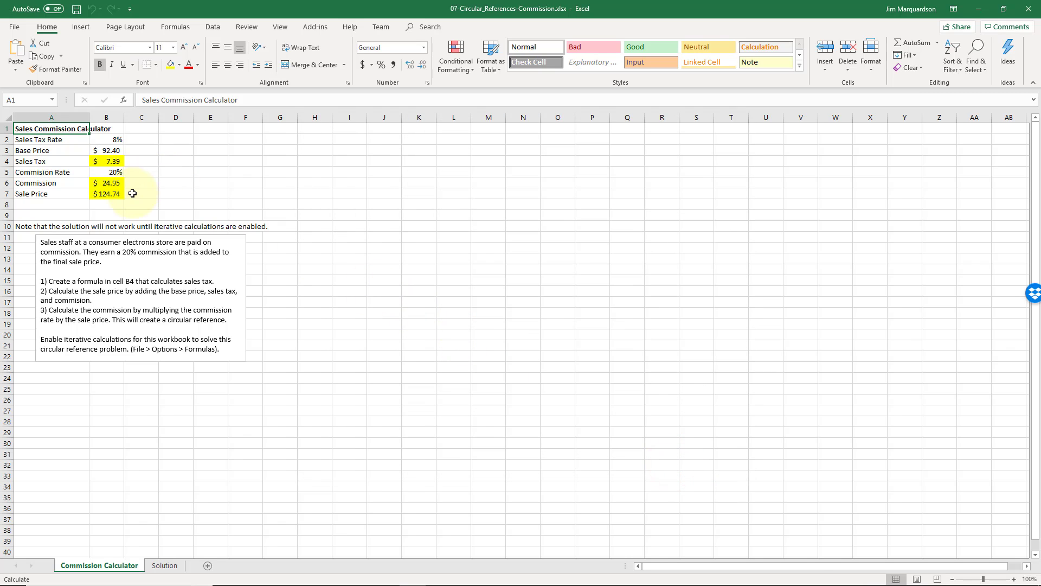
left_click(111, 183)
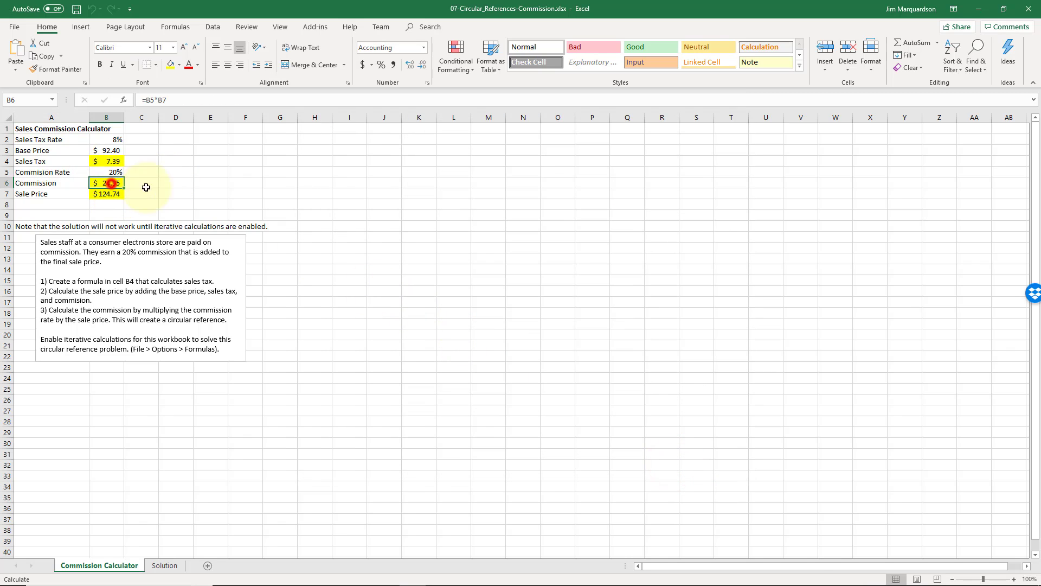
key("Left")
key("Up")
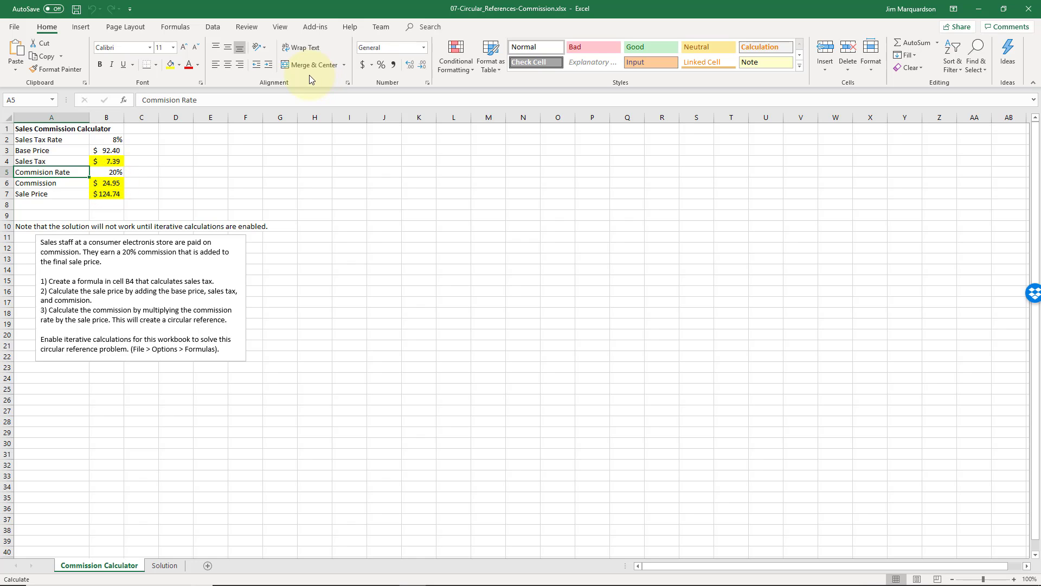
Check the commission in cell B6 against the sale price in cell B7 and inspect how their formulas depend on each other.
key("Down")
key("Right")
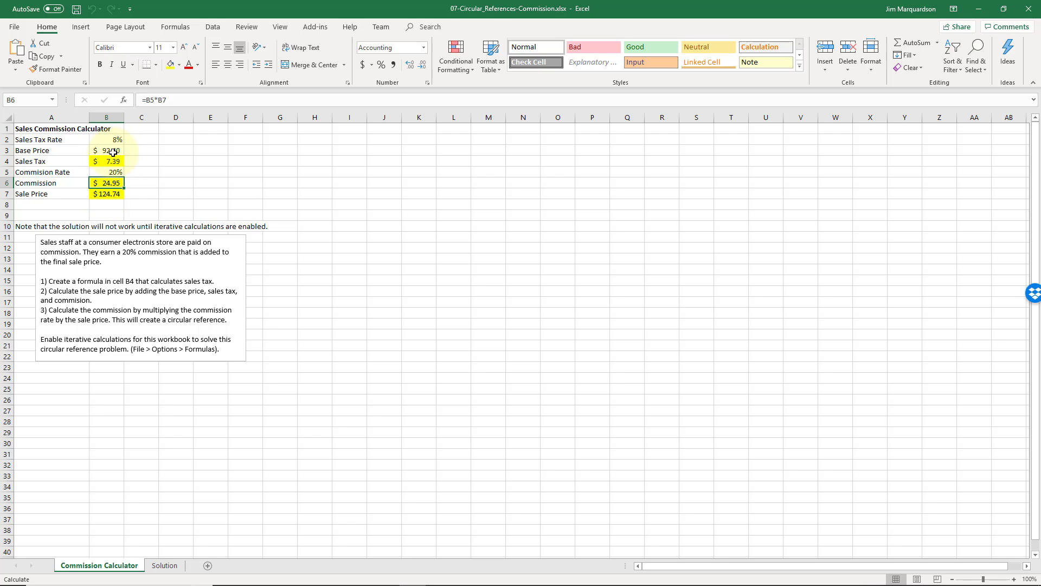
left_click(115, 195)
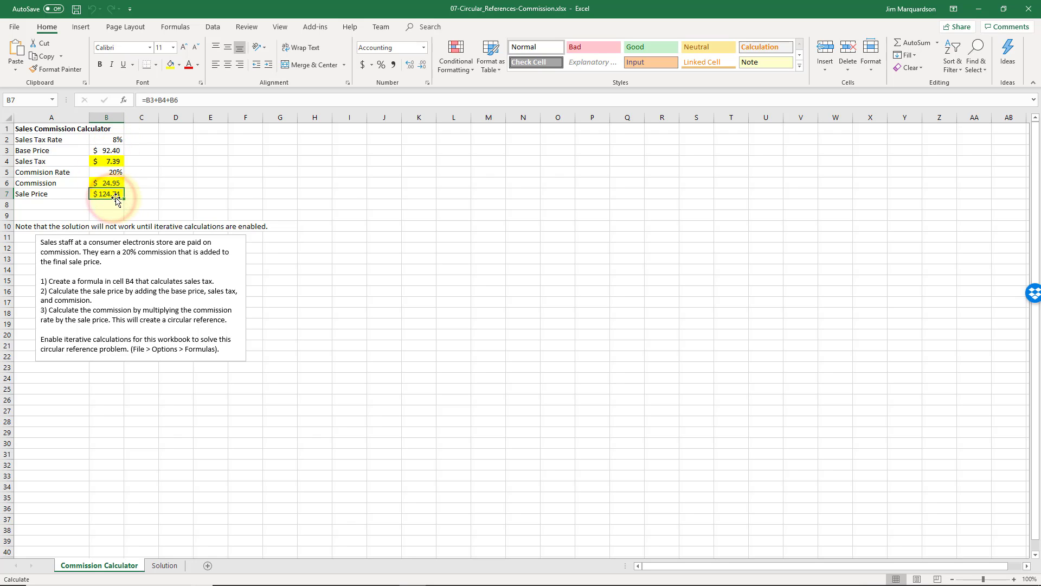
left_click(110, 181)
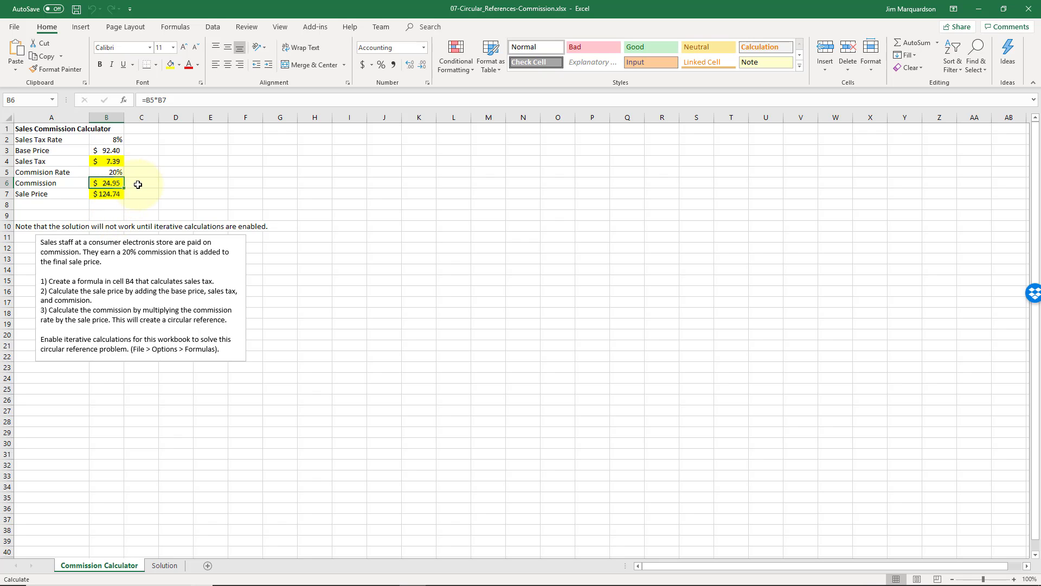
left_click(112, 195)
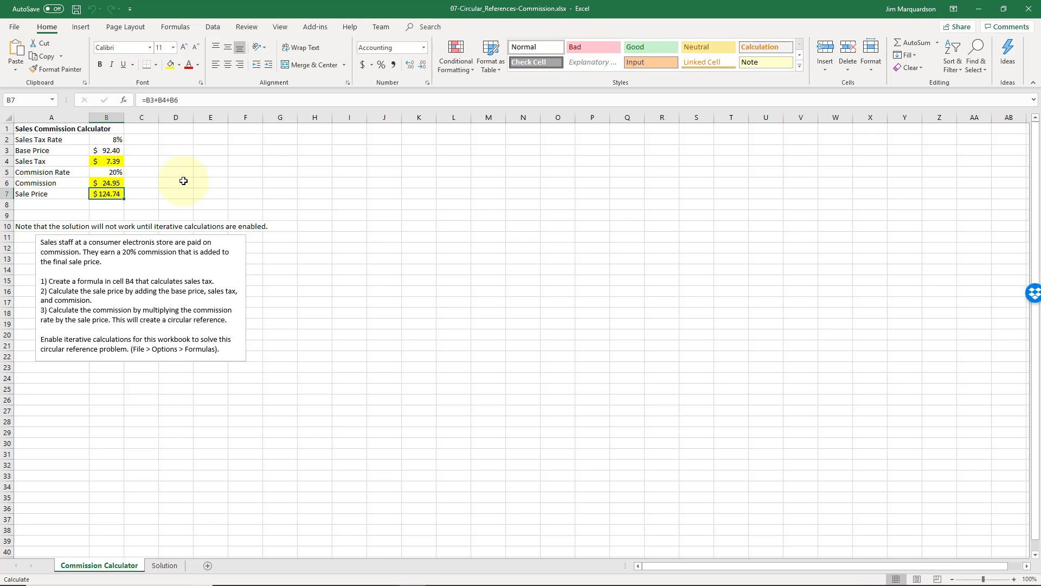
Review the values and formulas for base price, sales tax, commission and sale price in cells B3 to B7.
left_click(63, 180)
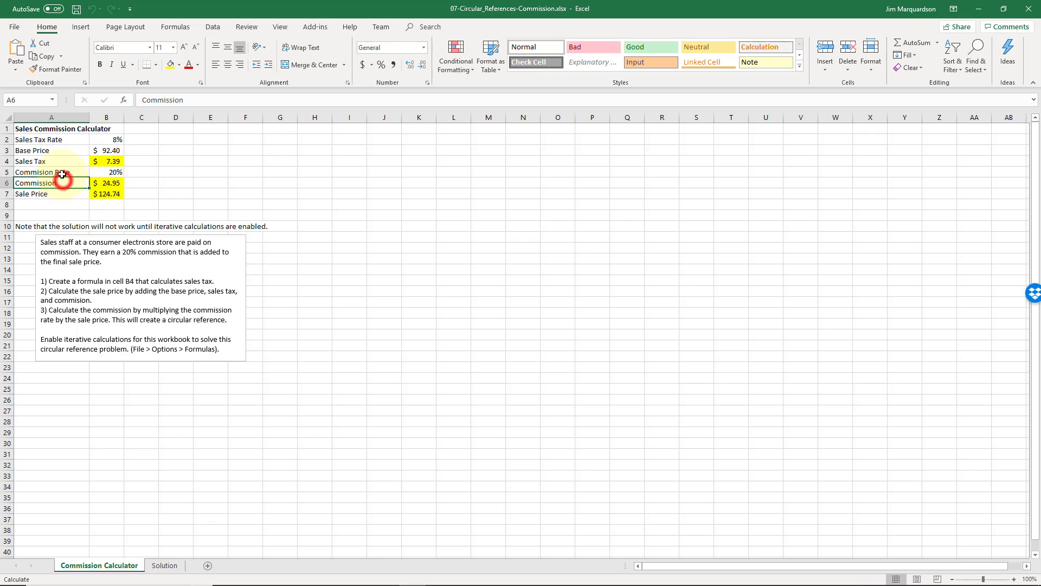
left_click(67, 162)
key("Down")
key("Down")
key("Down")
key("Right")
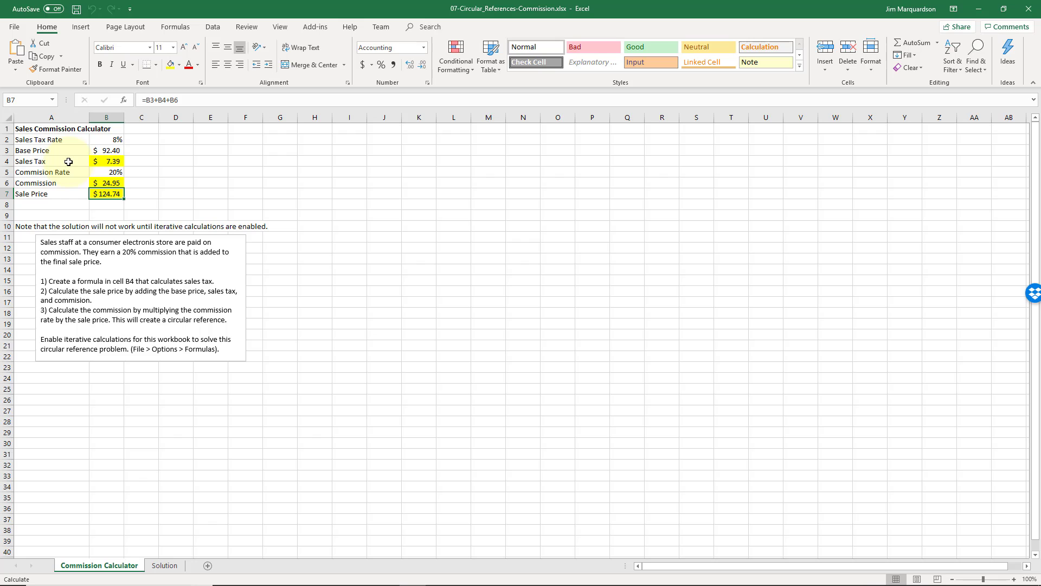
key("Up")
key("Up")
key("Up")
key("Up")
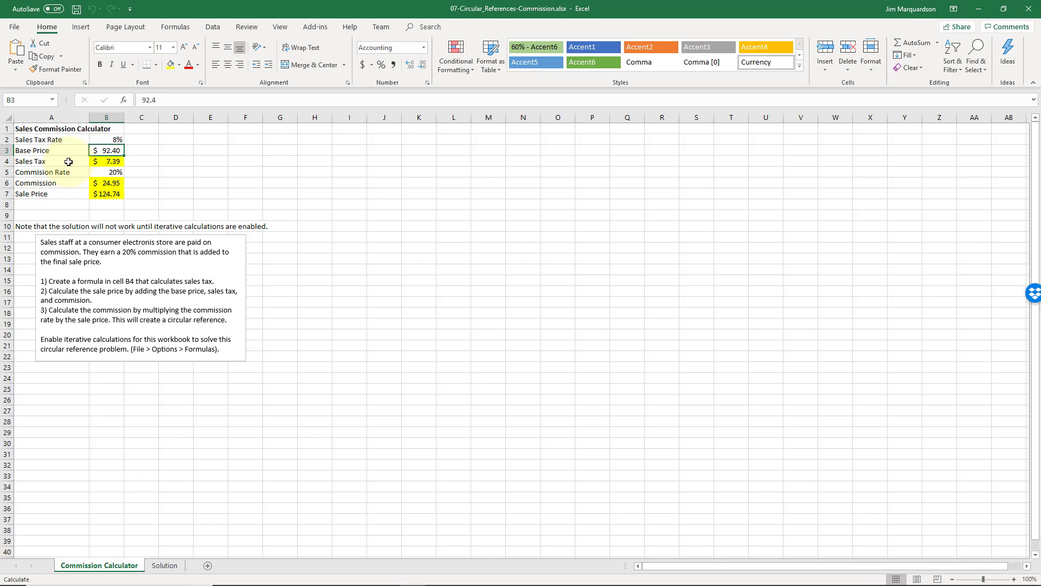
key("Down")
key("Down")
key("Down")
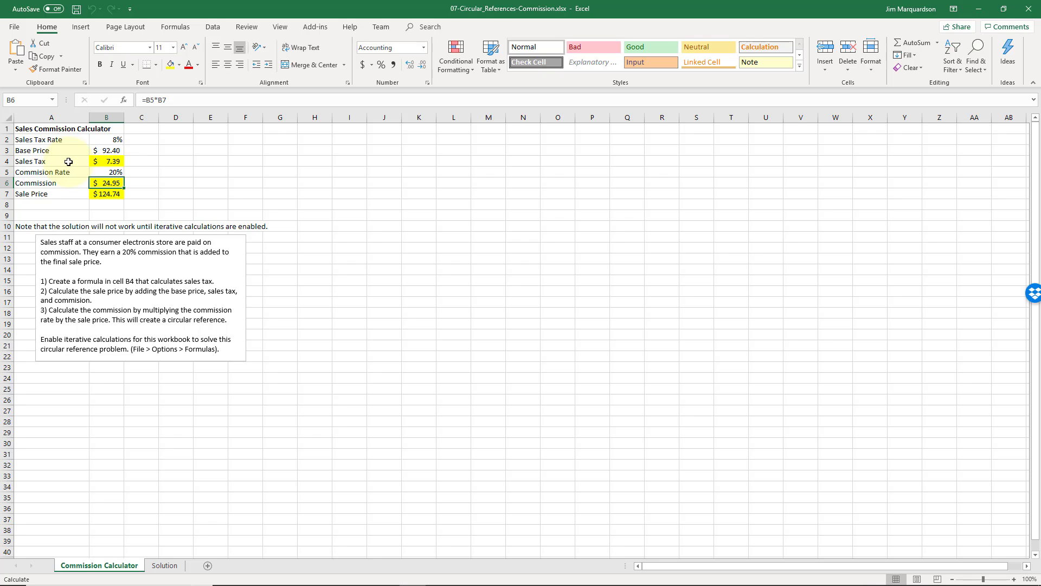
key("Up")
key("Up")
key("Up")
key("Up")
key("Up")
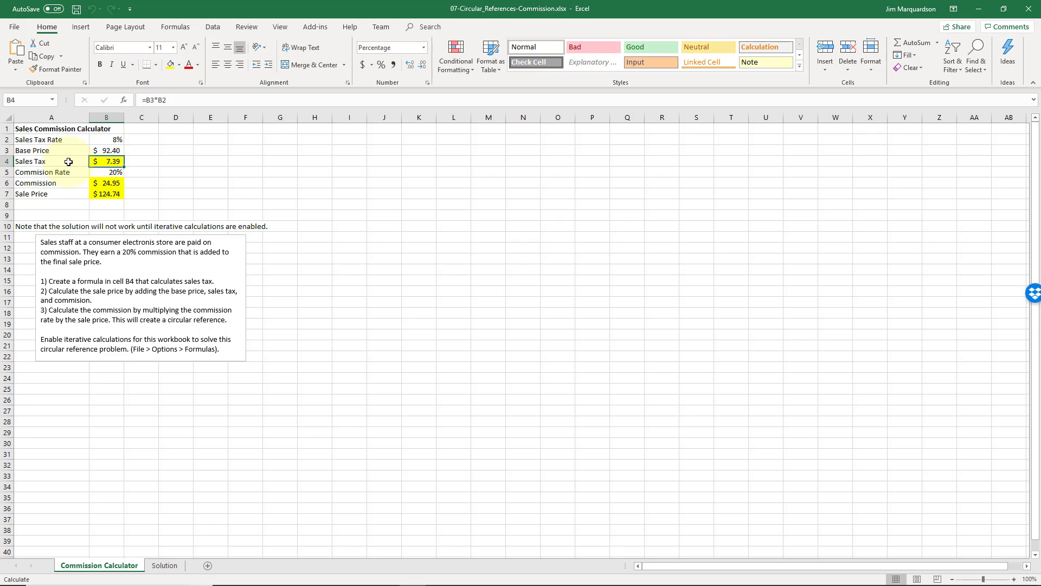
key("Left")
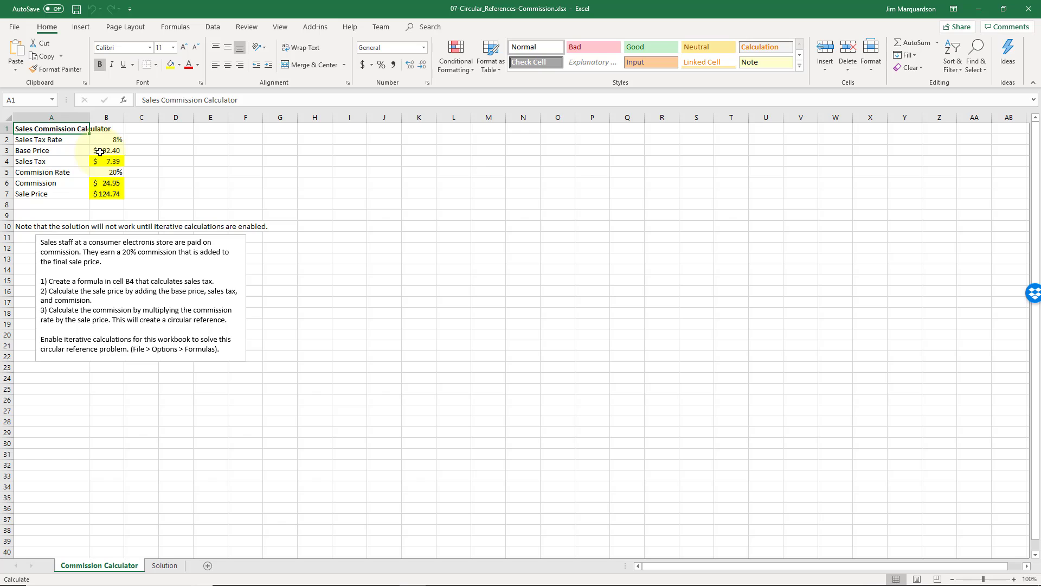